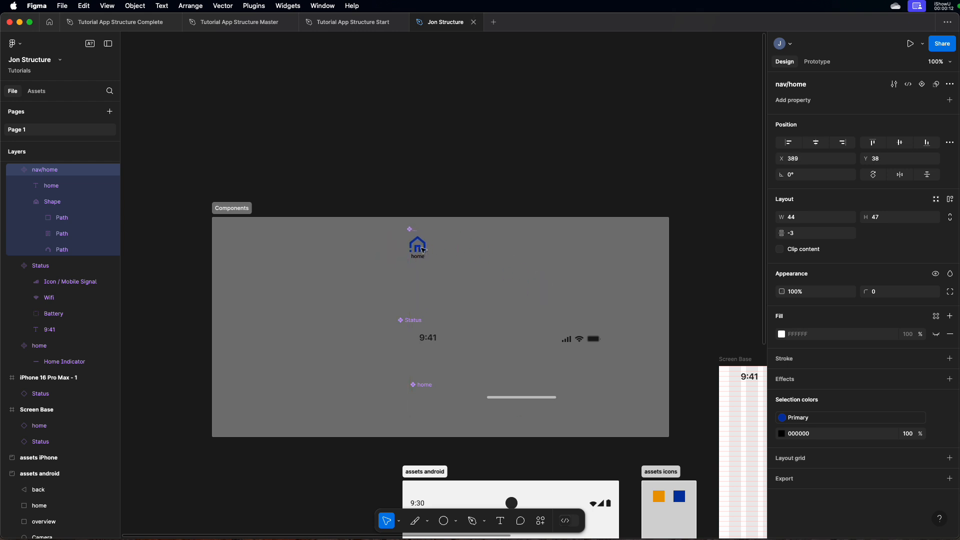
# Step: Move the Status and home components lower in the Components section, and place nav/home above them at X 401, Y 79
pyautogui.click(413, 321)
pyautogui.moveTo(412, 320); pyautogui.dragTo(431, 400)
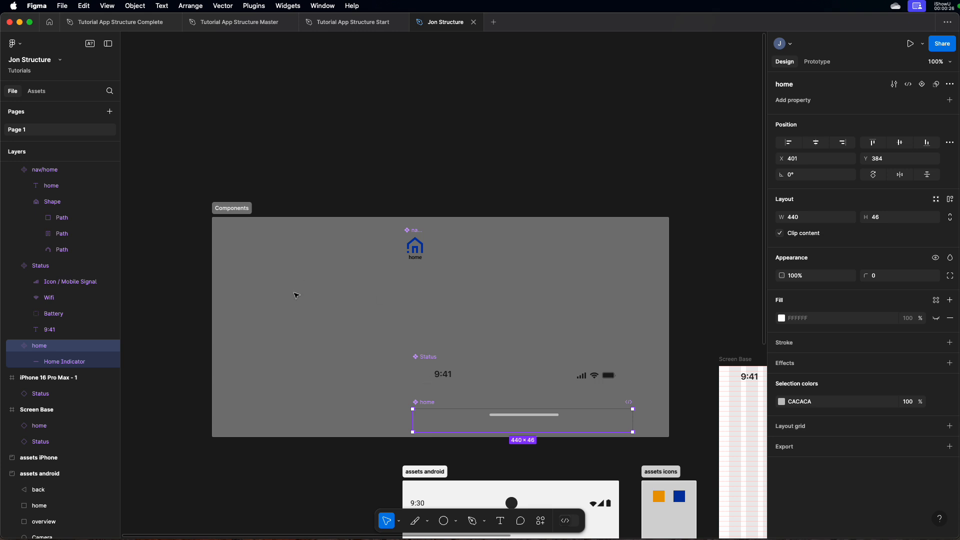
pyautogui.click(412, 244)
pyautogui.moveTo(415, 247); pyautogui.dragTo(561, 331)
pyautogui.moveTo(314, 248); pyautogui.dragTo(576, 286)
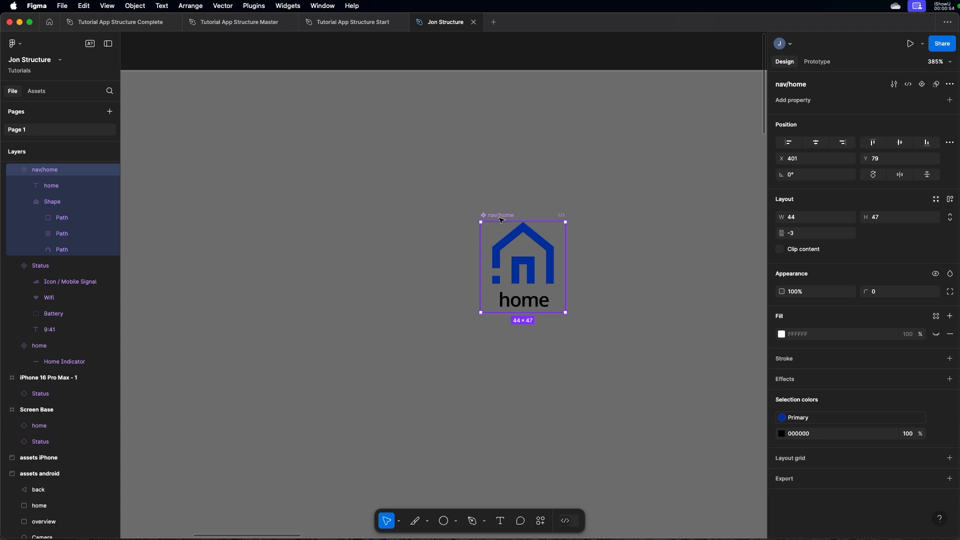
# Step: Add a second variant to the nav/home component
pyautogui.click(597, 214)
pyautogui.click(531, 250)
pyautogui.click(922, 89)
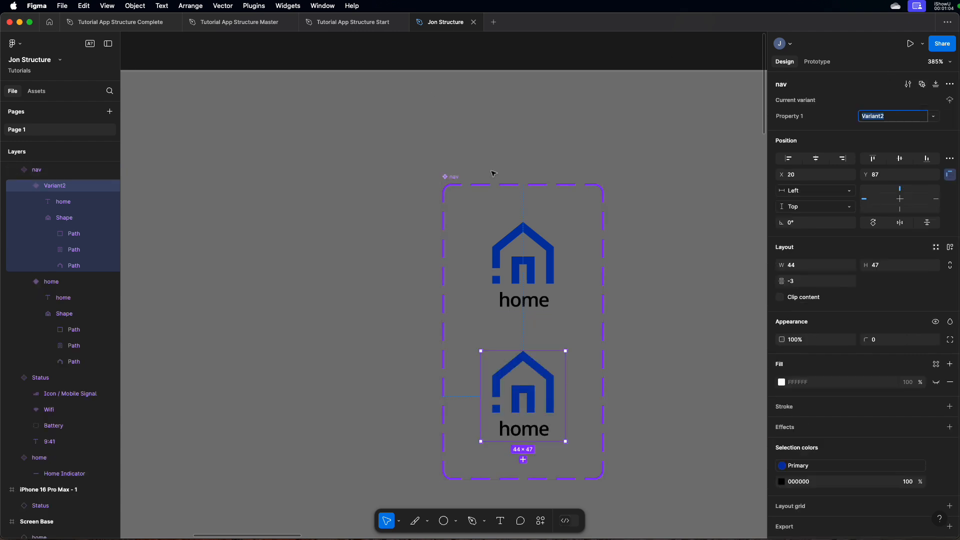
# Step: Add a solid white FFFFFF fill to the nav component set
pyautogui.click(455, 187)
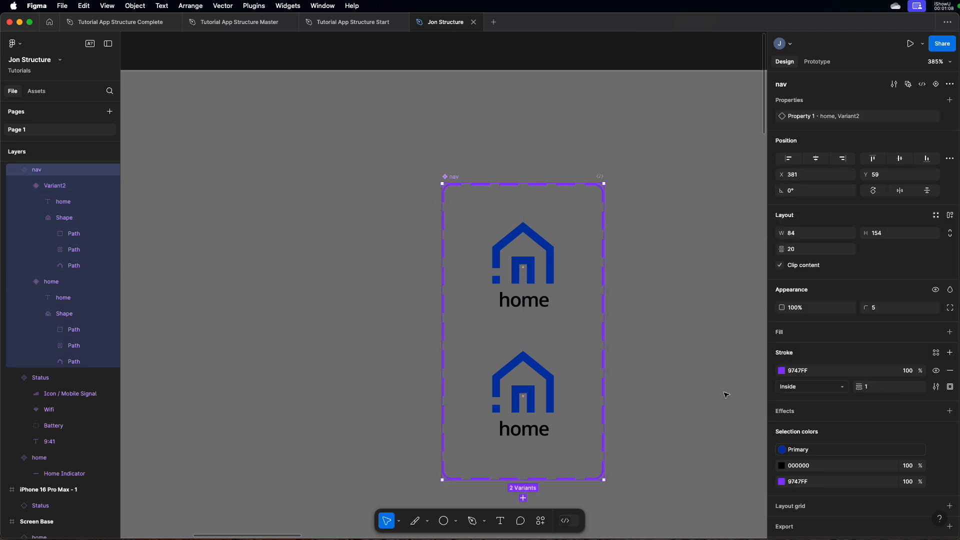
pyautogui.scroll(-1, 726, 394)
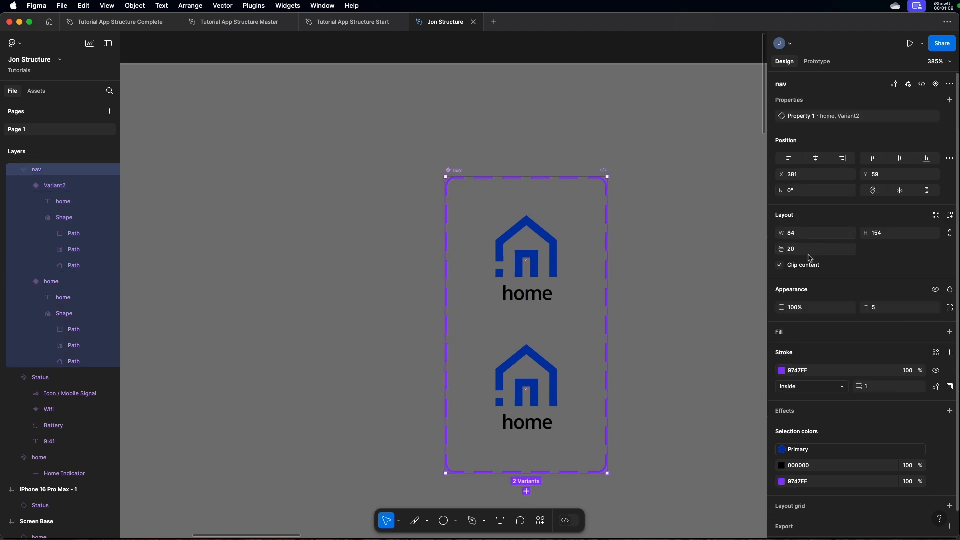
pyautogui.click(949, 331)
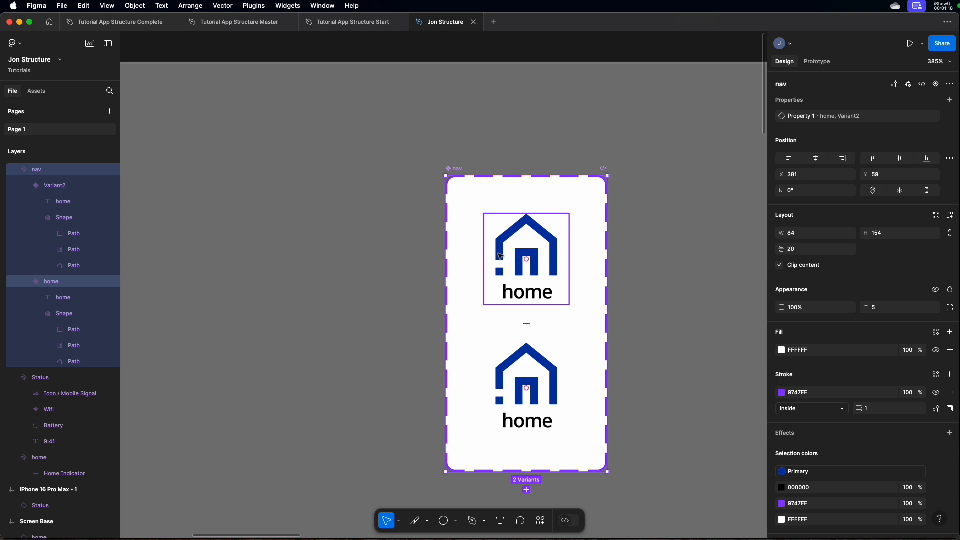
pyautogui.click(645, 289)
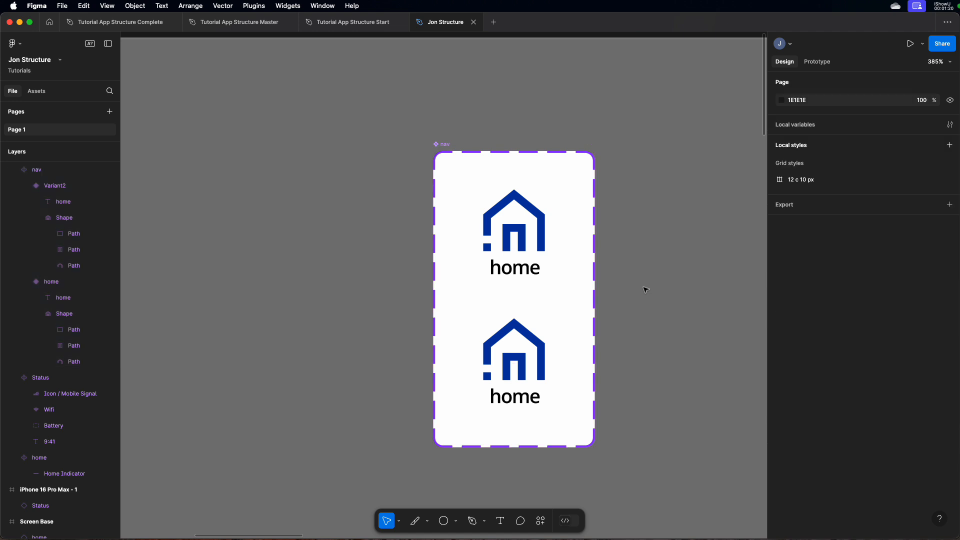
# Step: Rename the nav component set's variant property from Property 1 to state
pyautogui.click(493, 230)
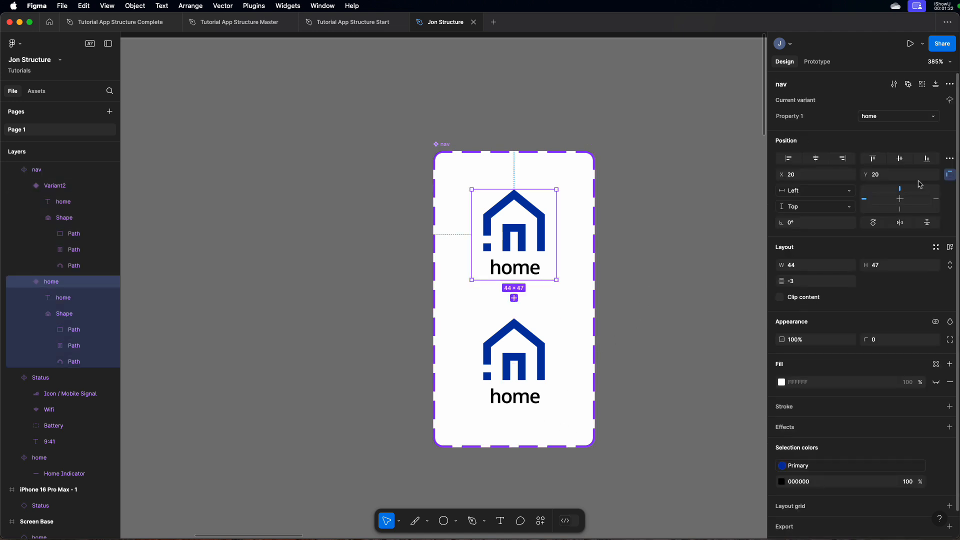
pyautogui.doubleClick(787, 120)
pyautogui.write('state')
pyautogui.click(649, 217)
# Step: Set the state value of the upper nav variant to up
pyautogui.click(554, 225)
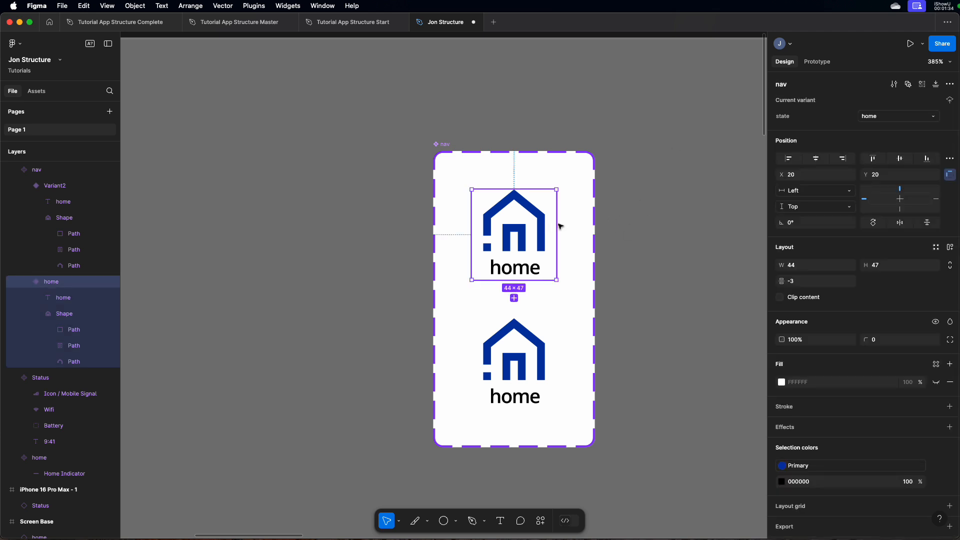
pyautogui.click(881, 117)
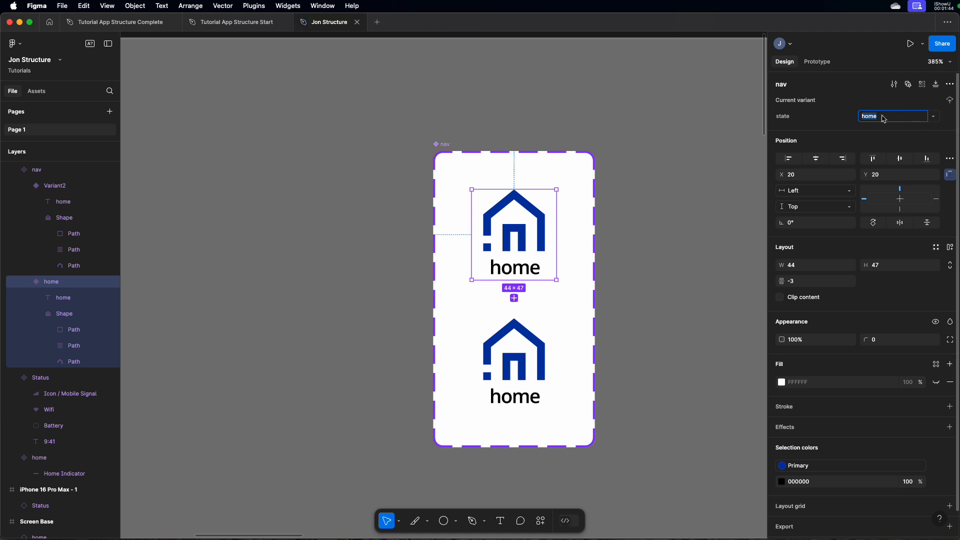
pyautogui.write('up')
pyautogui.press('Return')
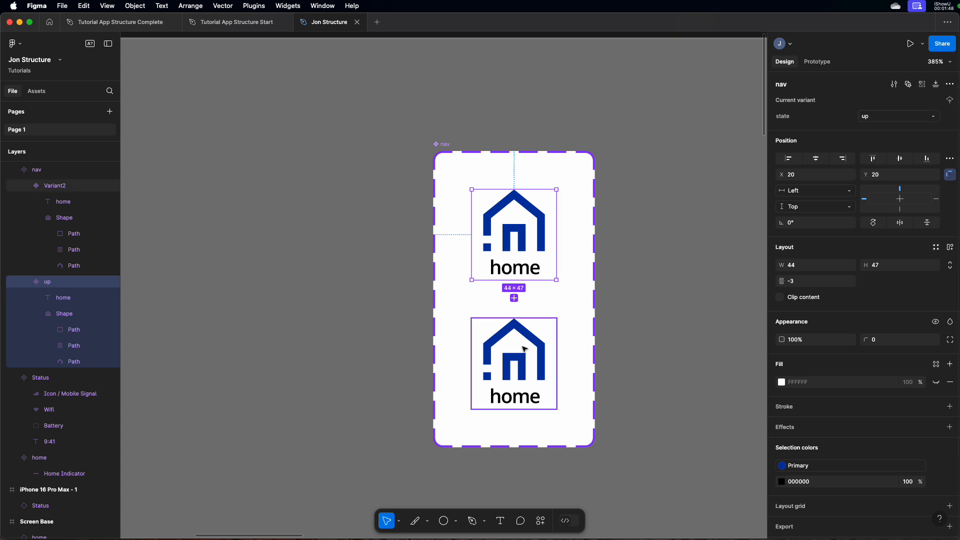
# Step: Set the state value of the lower nav variant to hit
pyautogui.click(524, 343)
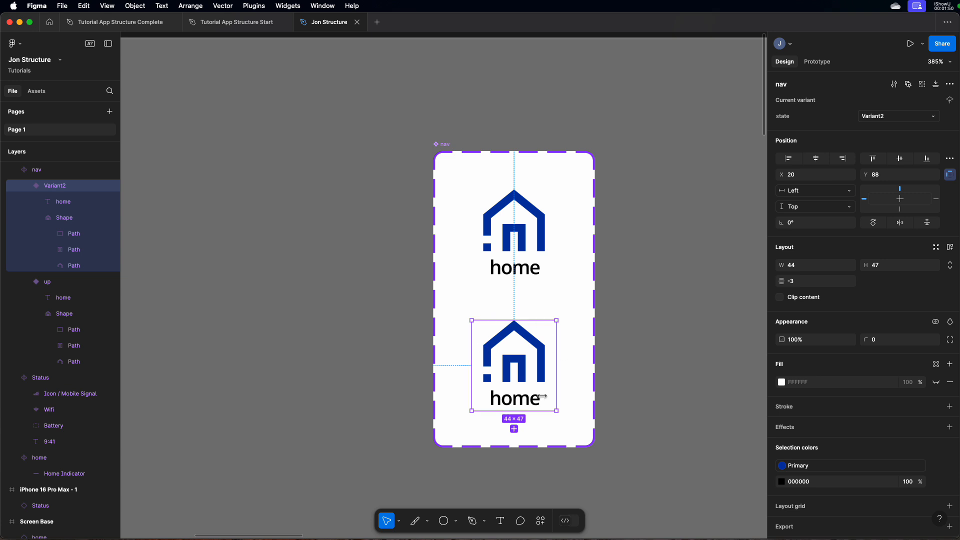
pyautogui.click(886, 118)
pyautogui.doubleClick(886, 117)
pyautogui.write('hit')
pyautogui.press('Return')
pyautogui.click(663, 322)
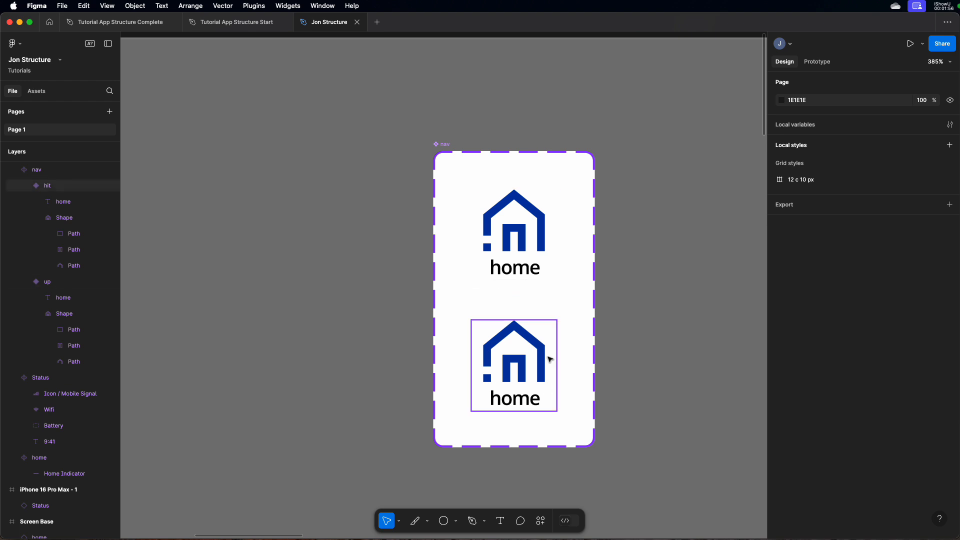
# Step: Change the hit variant's house icon fill to orange EDA009, sampled from the orange swatch in the assets icons section
pyautogui.scroll(-2, 549, 359)
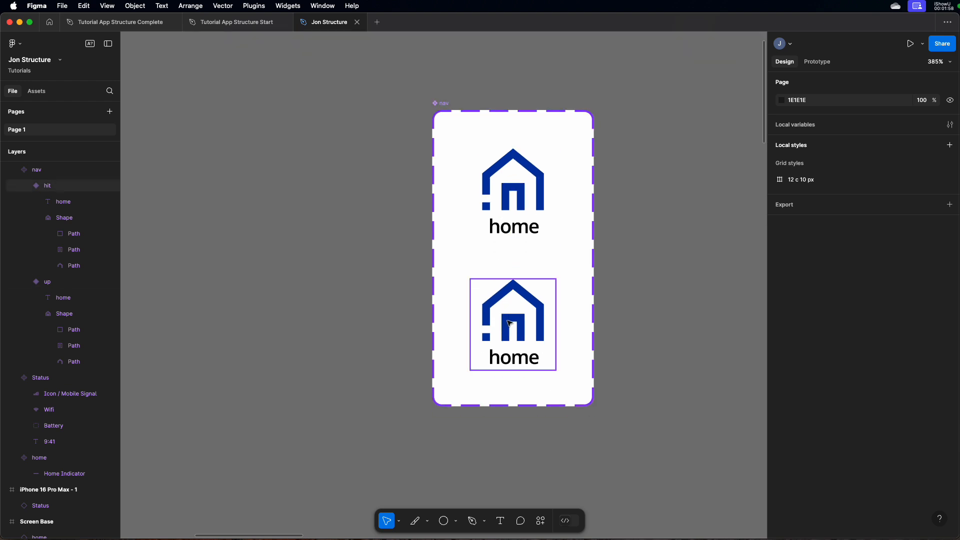
pyautogui.doubleClick(509, 323)
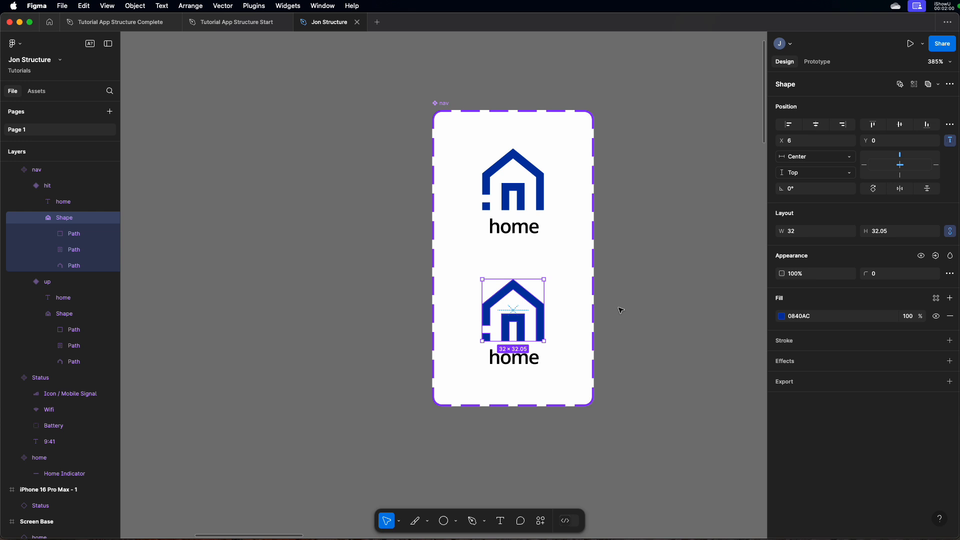
pyautogui.press('super+0')
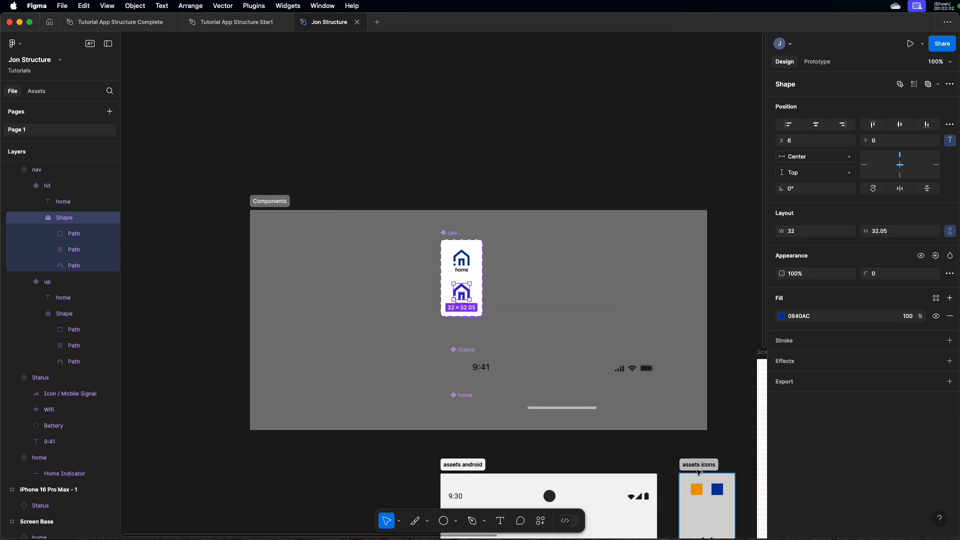
pyautogui.moveTo(687, 432); pyautogui.dragTo(596, 353)
pyautogui.press('z')
pyautogui.moveTo(581, 381); pyautogui.dragTo(684, 446)
pyautogui.moveTo(529, 373); pyautogui.dragTo(619, 367)
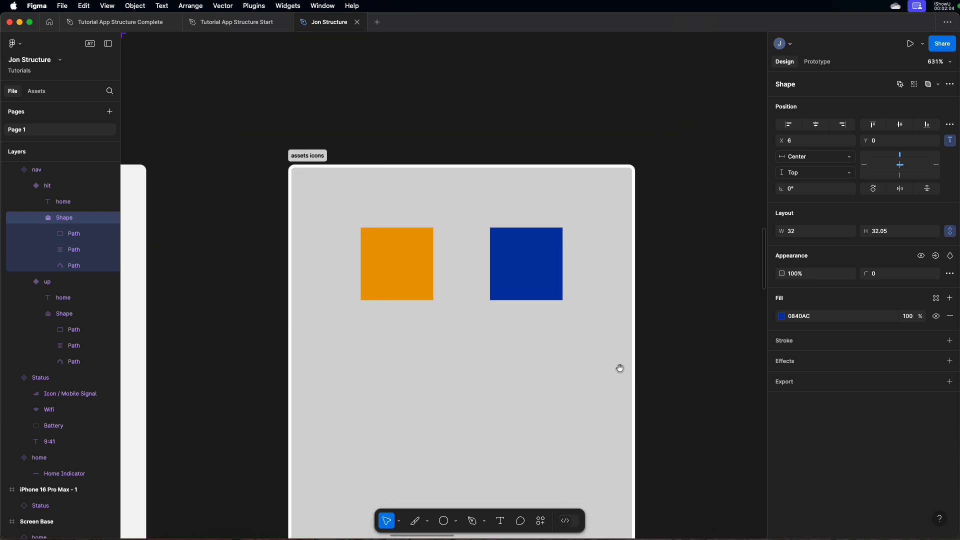
pyautogui.click(783, 318)
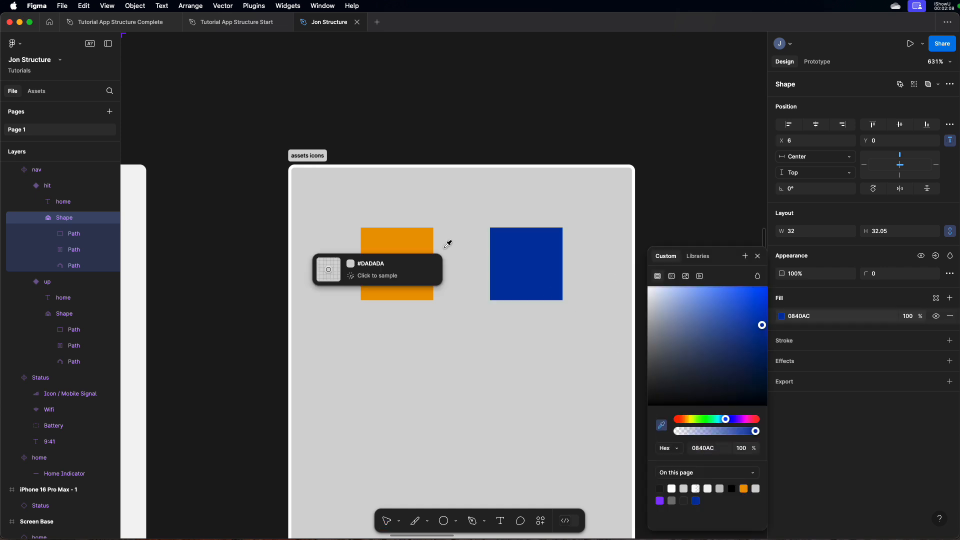
pyautogui.click(403, 251)
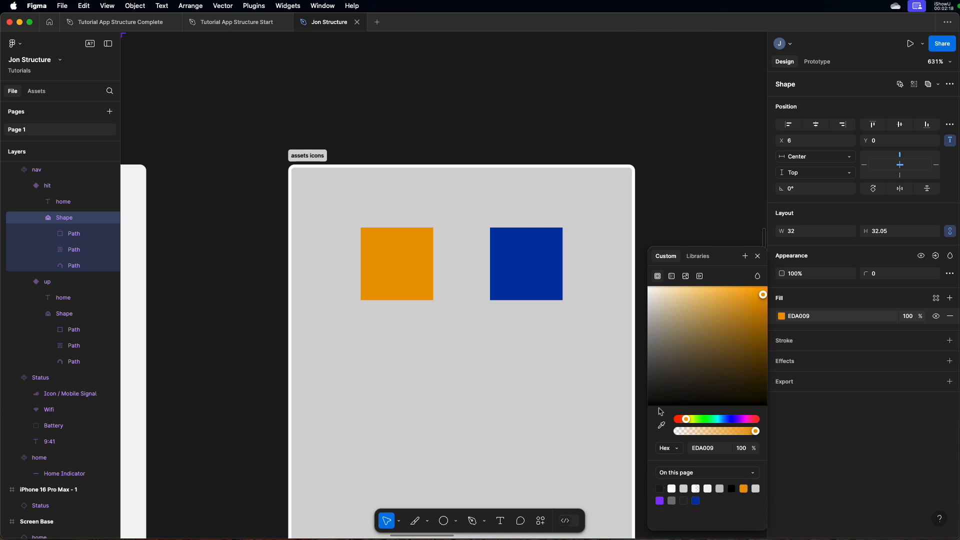
pyautogui.hotkey('shift', '0')
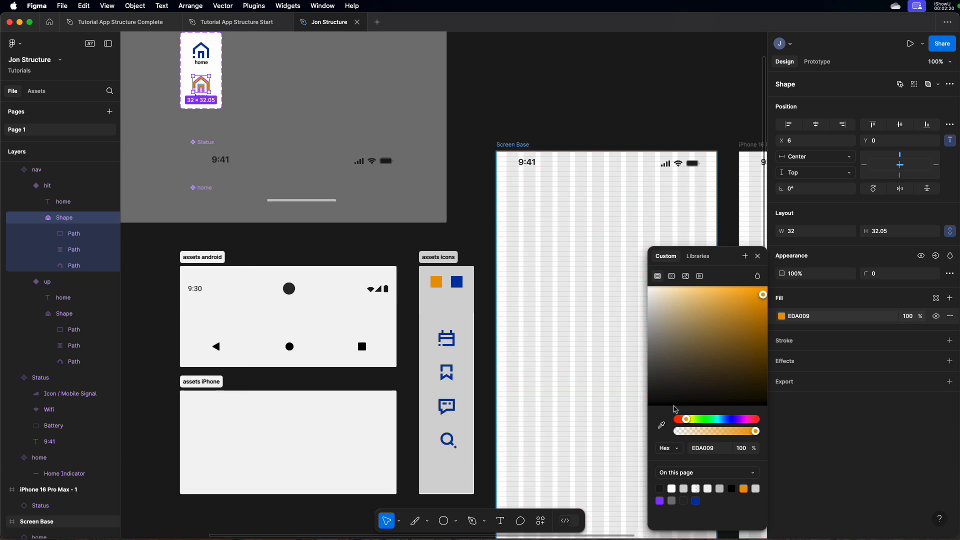
pyautogui.click(502, 238)
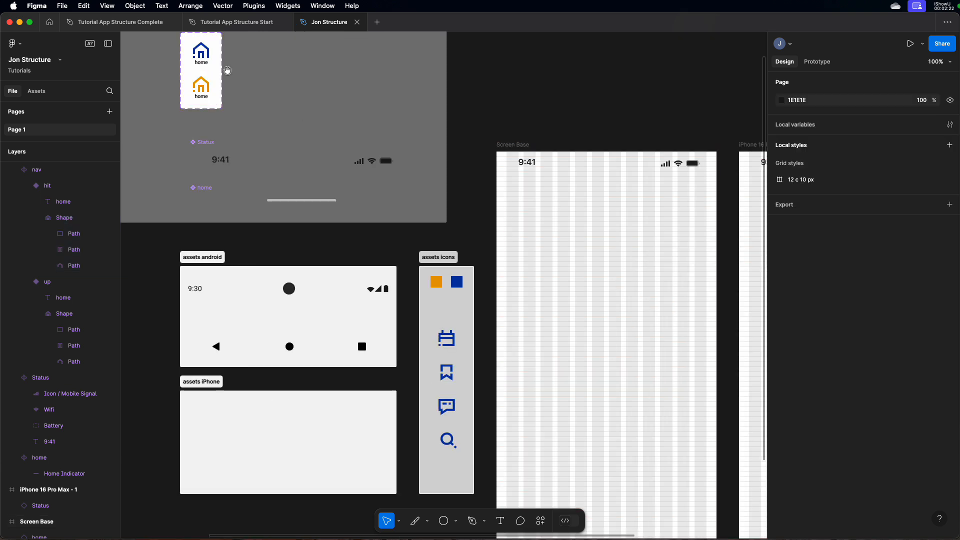
# Step: Nudge the hit variant's house icon up 2 px to Y -2
pyautogui.scroll(5, 198, 86)
pyautogui.hscroll(-5, 315, 118)
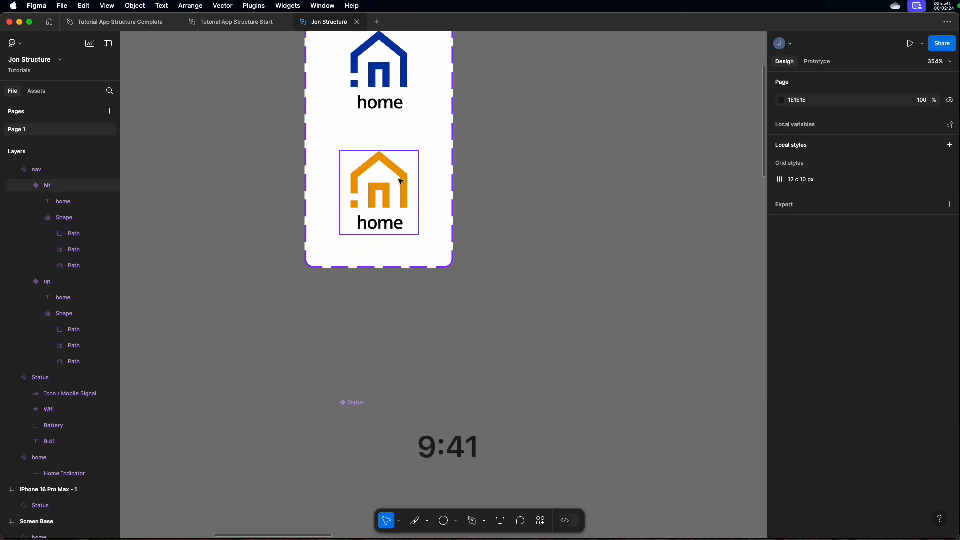
pyautogui.click(402, 177)
pyautogui.doubleClick(402, 177)
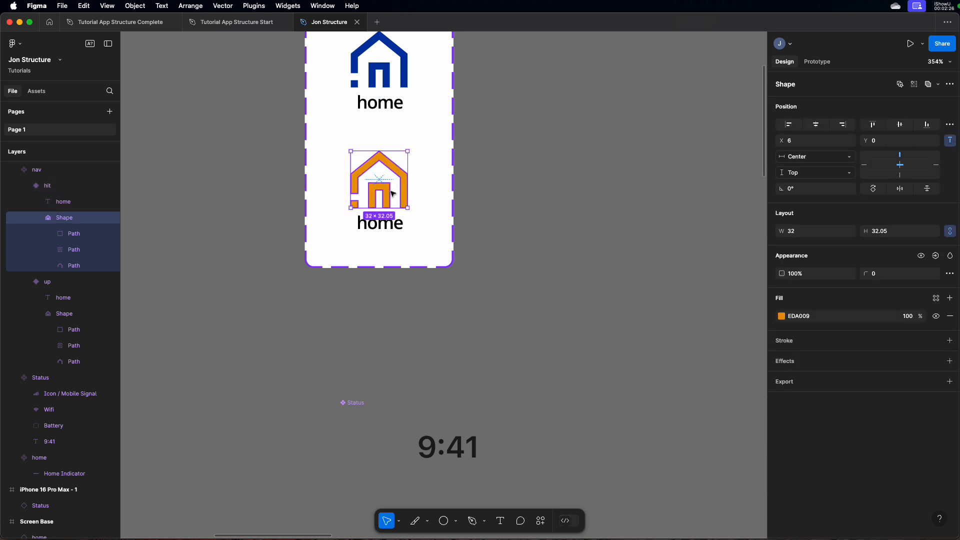
pyautogui.press('Up')
pyautogui.press('Up')
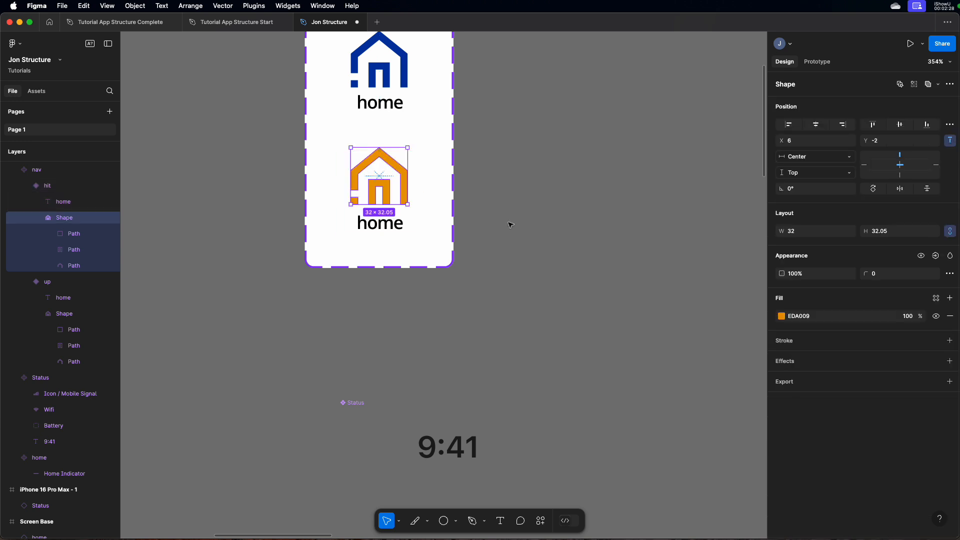
pyautogui.click(511, 224)
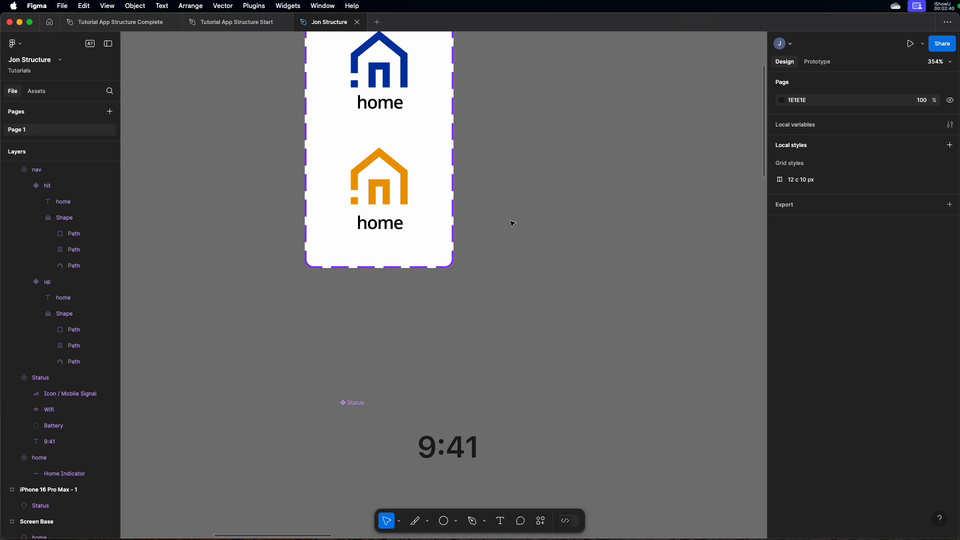
# Step: Insert an instance of the nav component from the file's assets onto the Screen Base frame
pyautogui.hotkey('shift', '0')
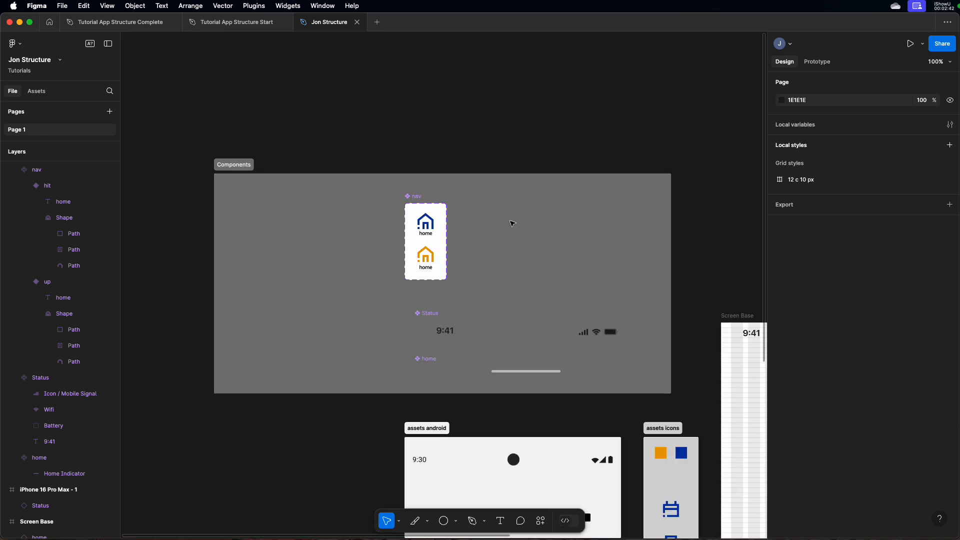
pyautogui.moveTo(488, 217); pyautogui.dragTo(409, 149)
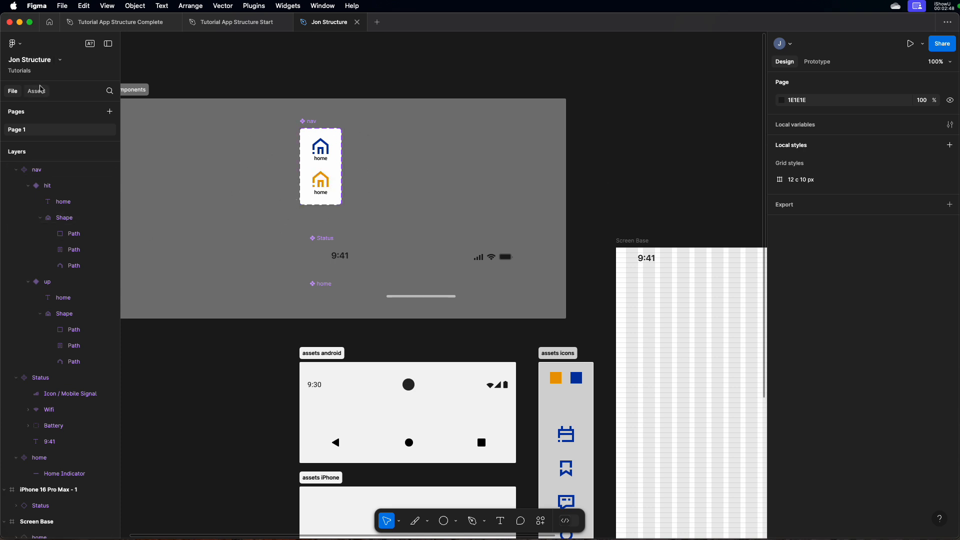
pyautogui.click(37, 91)
pyautogui.click(21, 175)
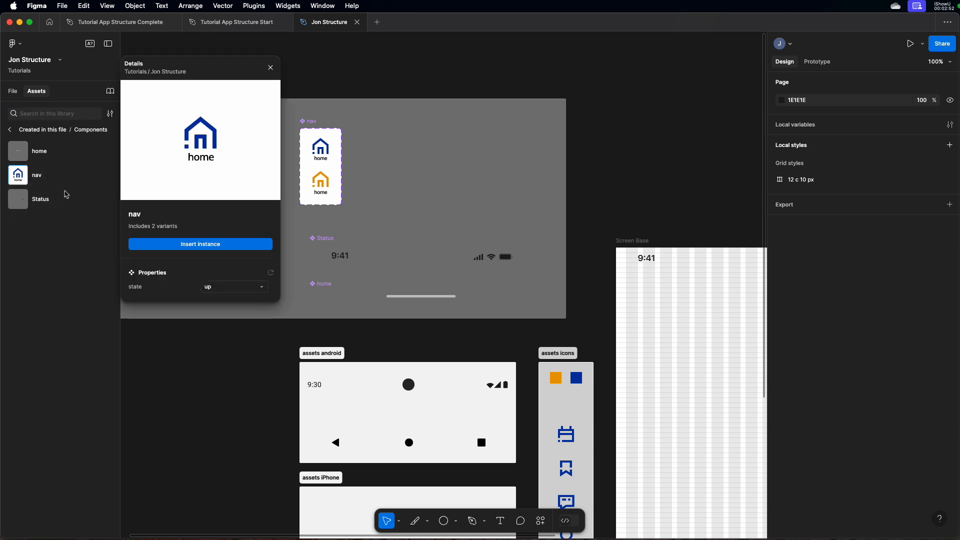
pyautogui.moveTo(205, 143); pyautogui.dragTo(399, 153)
pyautogui.moveTo(555, 167); pyautogui.dragTo(655, 302)
pyautogui.moveTo(673, 198); pyautogui.dragTo(543, 118)
pyautogui.press('z')
pyautogui.moveTo(479, 198); pyautogui.dragTo(584, 265)
pyautogui.moveTo(584, 284); pyautogui.dragTo(621, 227)
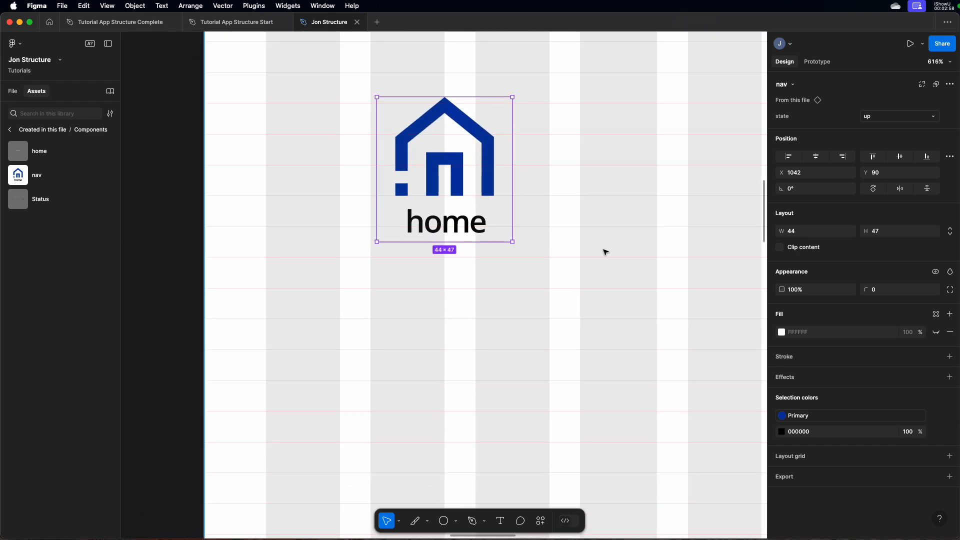
# Step: Move the nav instance to the lower-left corner of Screen Base, beside the home indicator, at X 1016, Y 862
pyautogui.hotkey('shift', '0')
pyautogui.scroll(-5, 576, 257)
pyautogui.moveTo(463, 44); pyautogui.dragTo(459, 434)
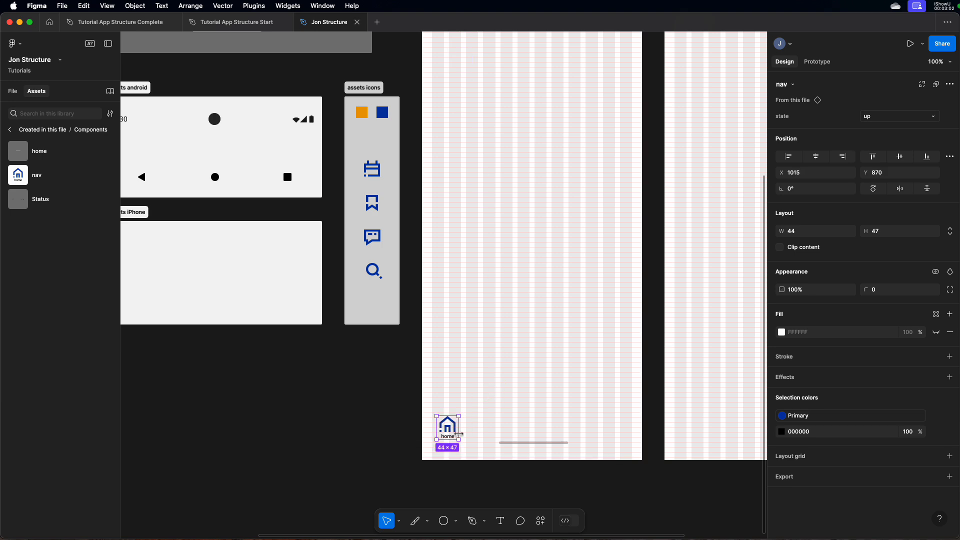
pyautogui.hotkey('shift', '2')
pyautogui.press('-')
pyautogui.press('-')
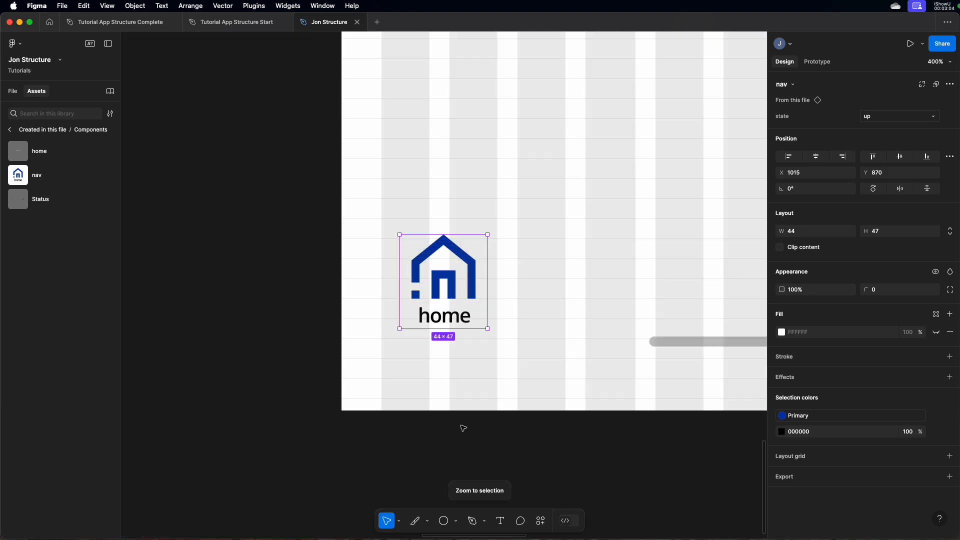
pyautogui.moveTo(552, 327); pyautogui.dragTo(437, 265)
pyautogui.moveTo(359, 219); pyautogui.dragTo(362, 207)
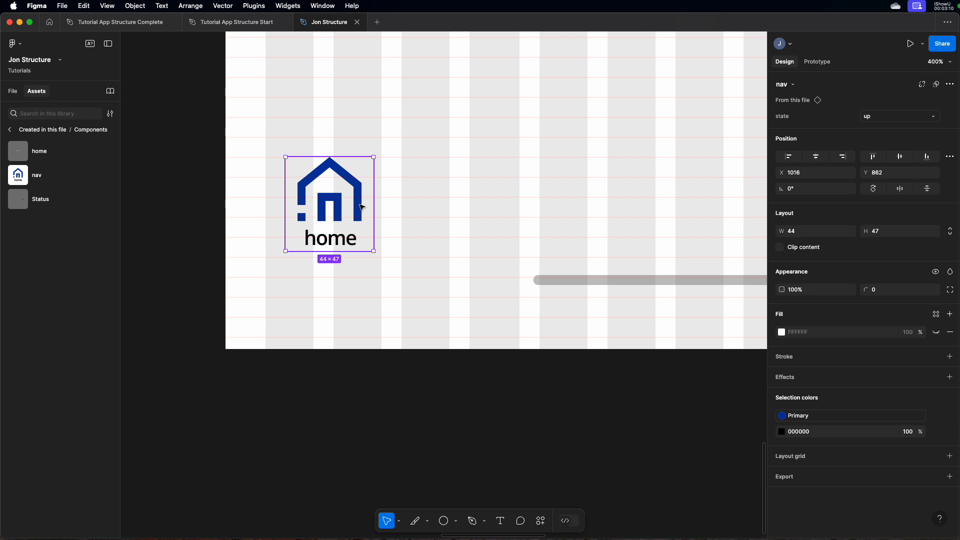
# Step: Switch the nav instance's state on Screen Base to hit
pyautogui.click(897, 117)
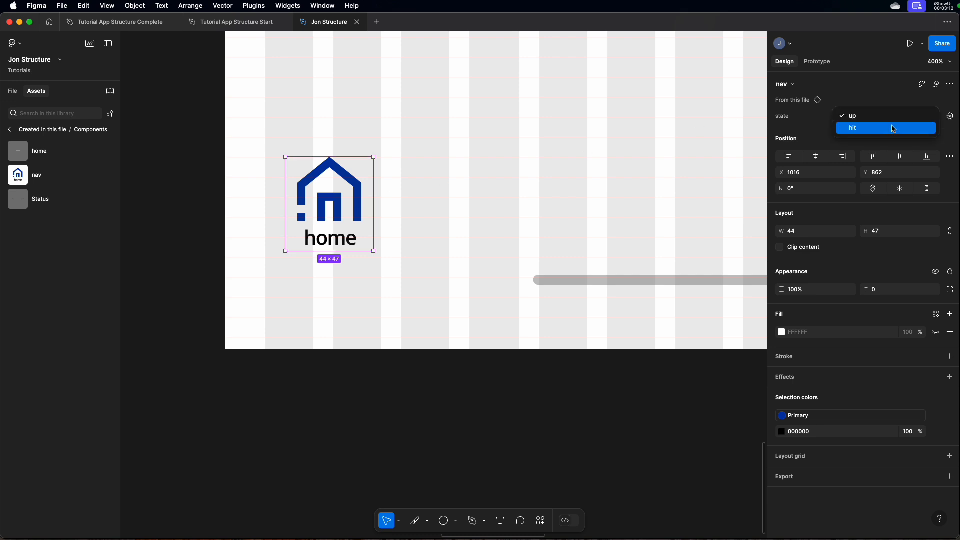
pyautogui.click(893, 129)
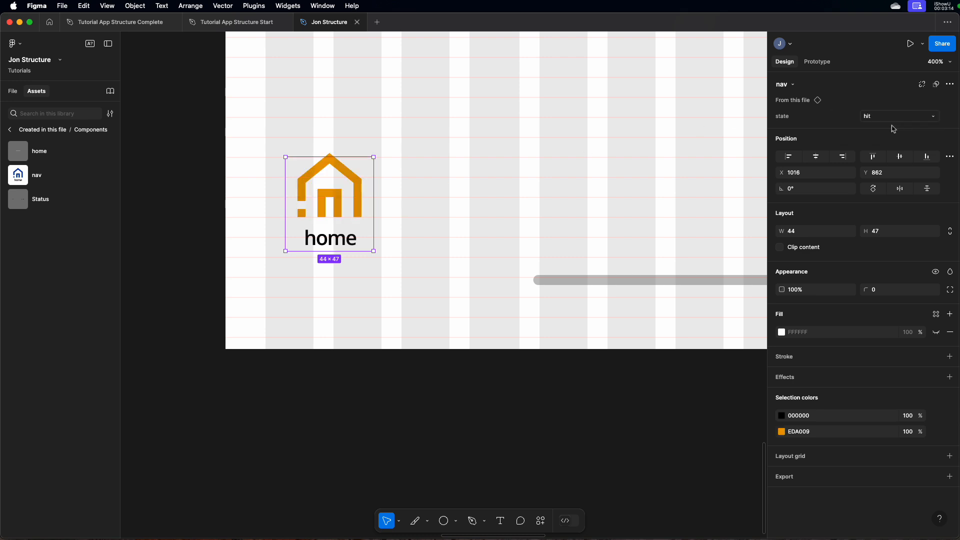